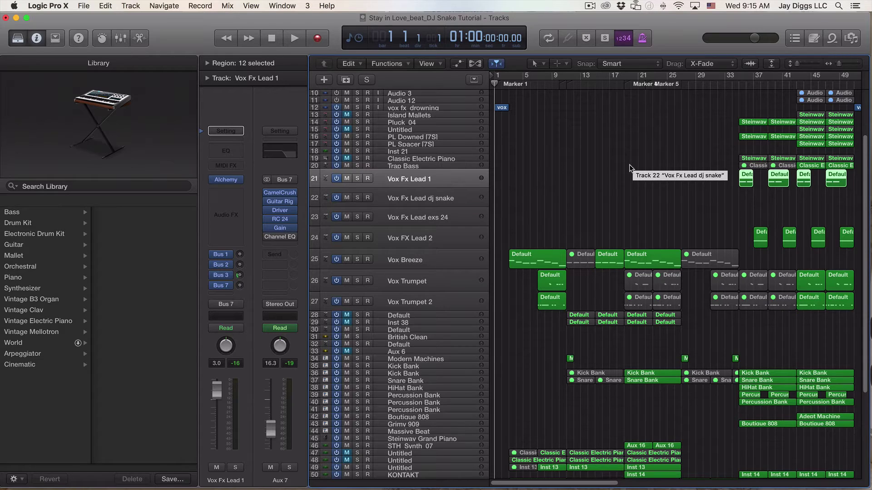
# Play the arrangement from bar 1, audition the later section around bar 46, and stop playback.
pyautogui.press('space')
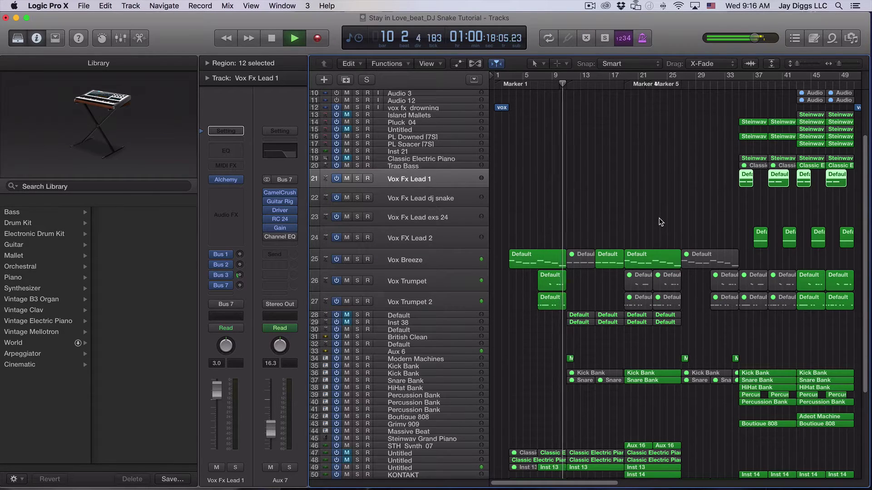
pyautogui.press('space')
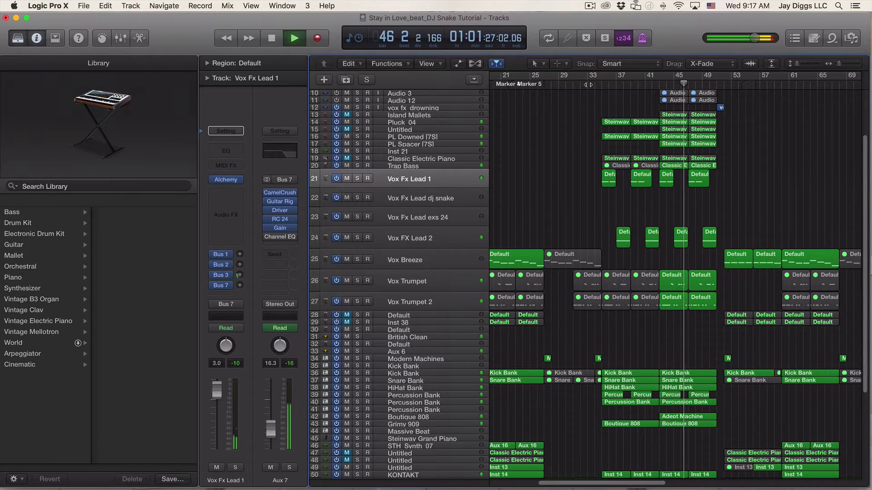
pyautogui.press('space')
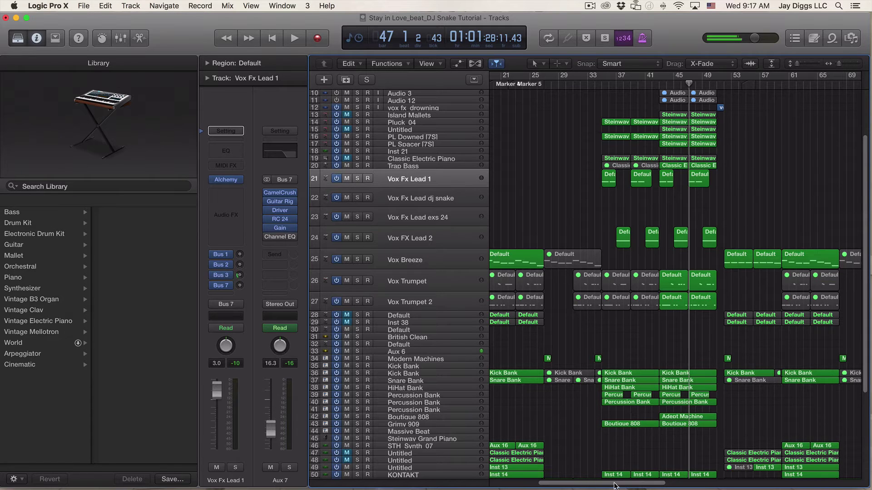
pyautogui.moveTo(611, 484); pyautogui.dragTo(569, 486)
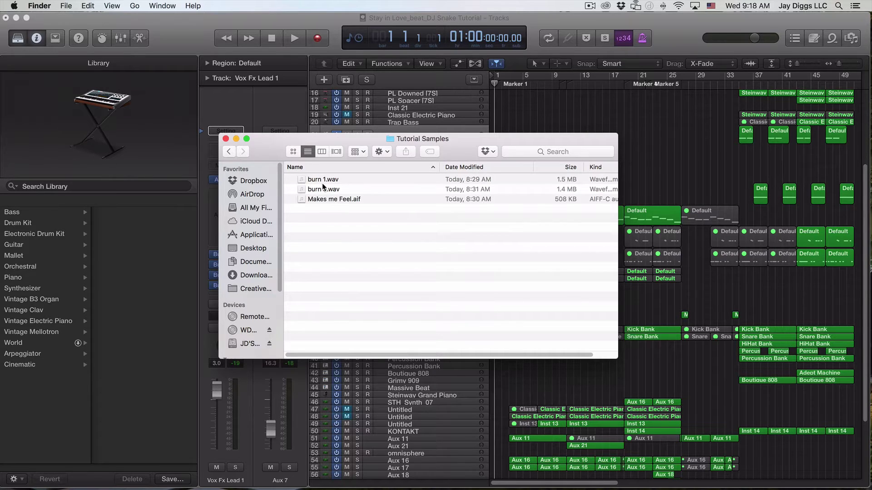
# Preview Makes me Feel.aif and burn 1.wav in the Tutorial Samples folder, select burn 3.wav, and return to Logic Pro X.
pyautogui.click(331, 200)
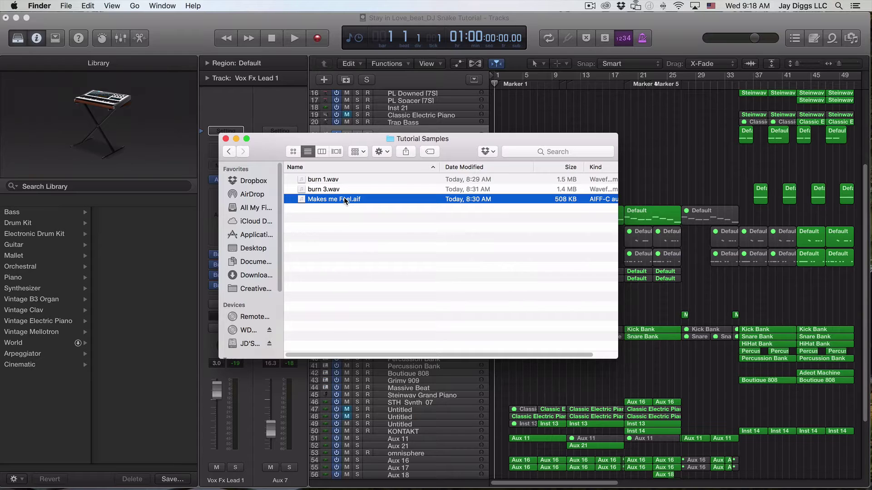
pyautogui.press('space')
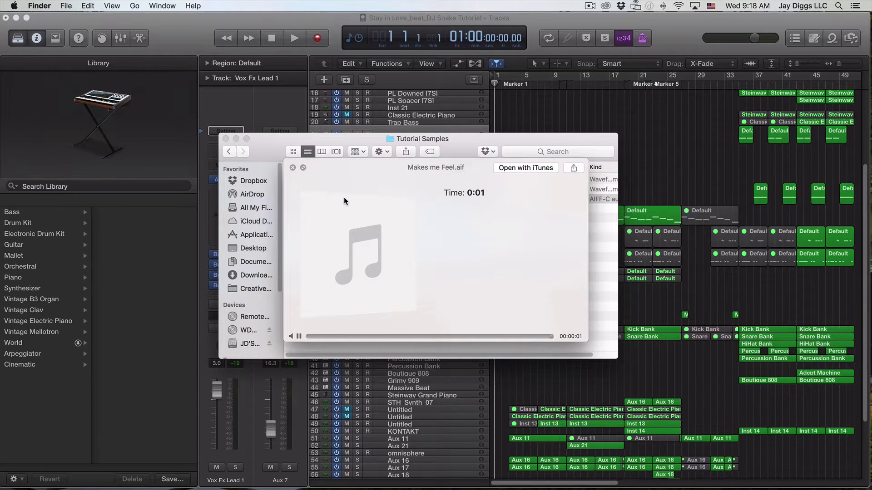
pyautogui.press('space')
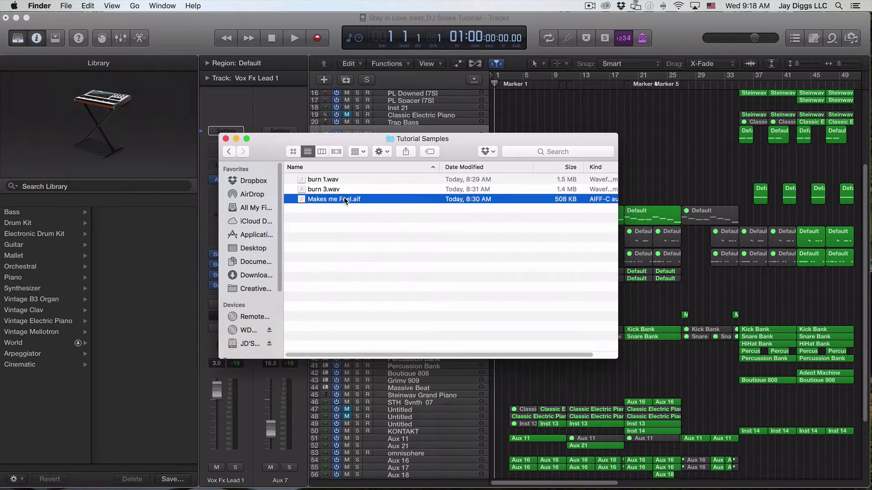
pyautogui.click(326, 181)
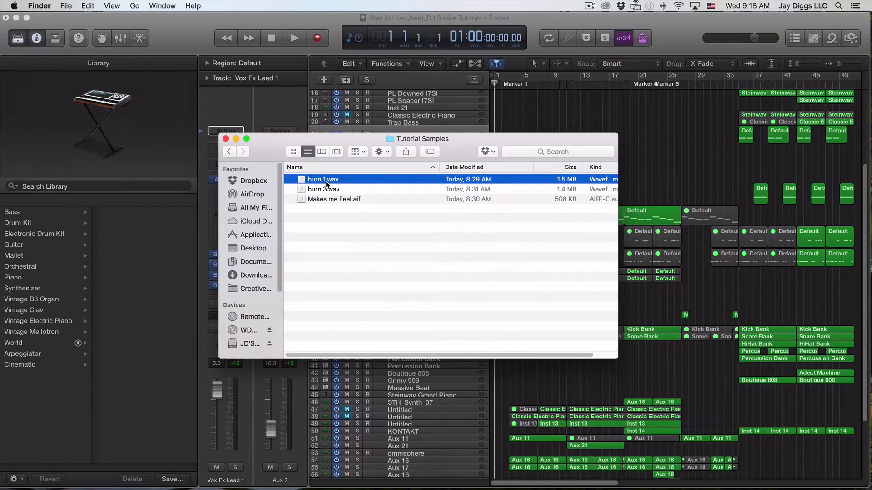
pyautogui.press('space')
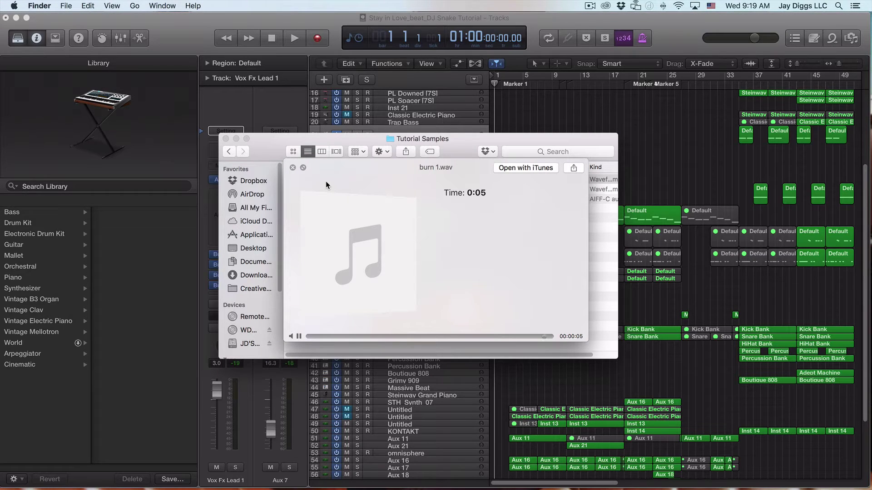
pyautogui.press('space')
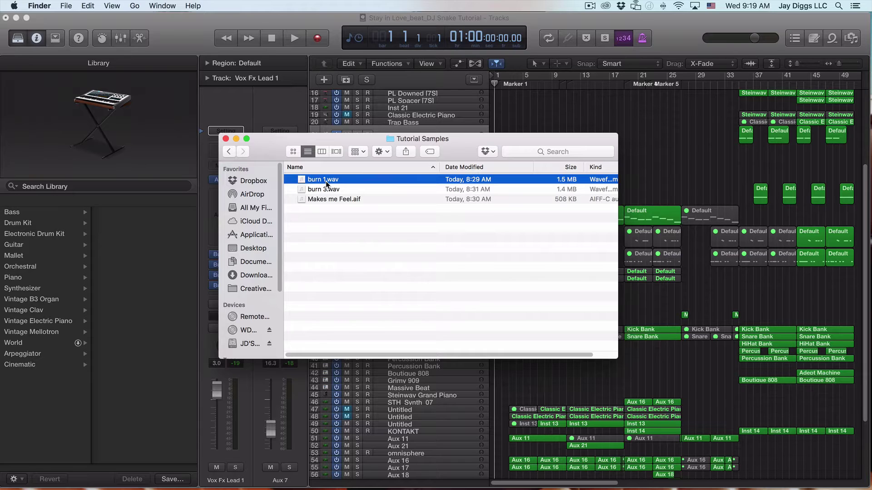
pyautogui.press('Down')
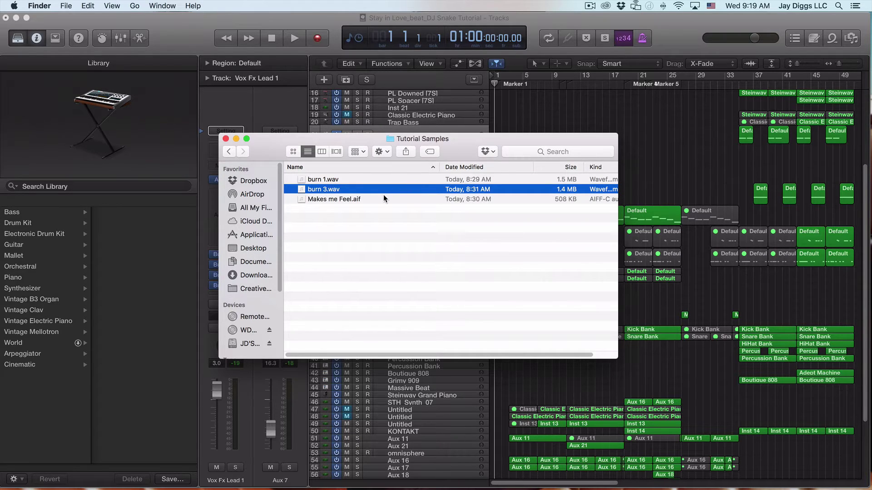
pyautogui.click(569, 23)
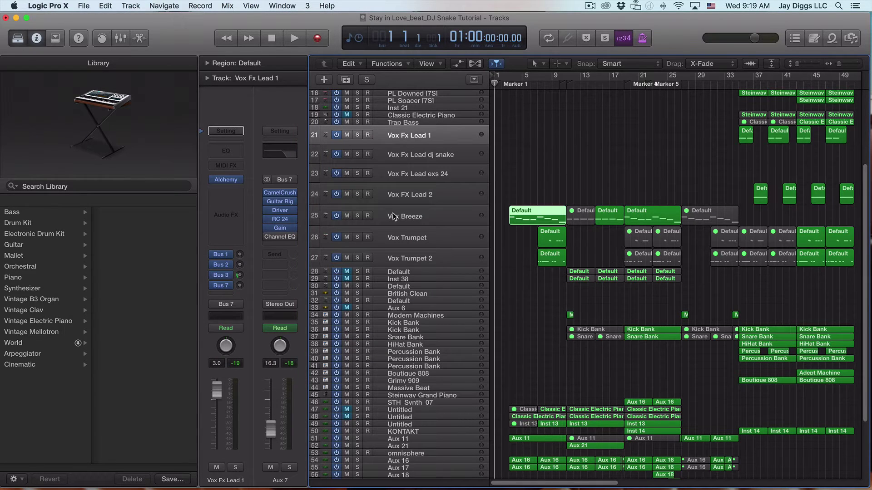
# Open the Alchemy instrument of the Vox Fx Lead 1 track, look at its preset browser, and return to the advanced view.
pyautogui.click(410, 214)
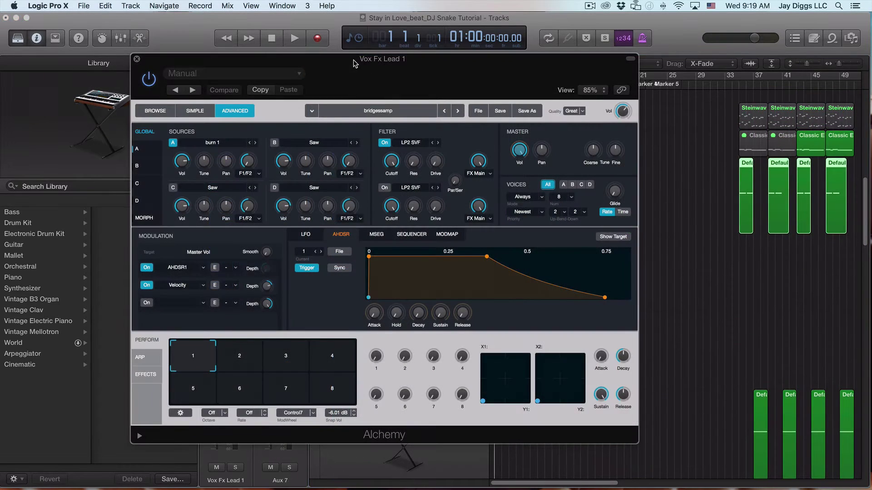
pyautogui.moveTo(355, 63); pyautogui.dragTo(415, 59)
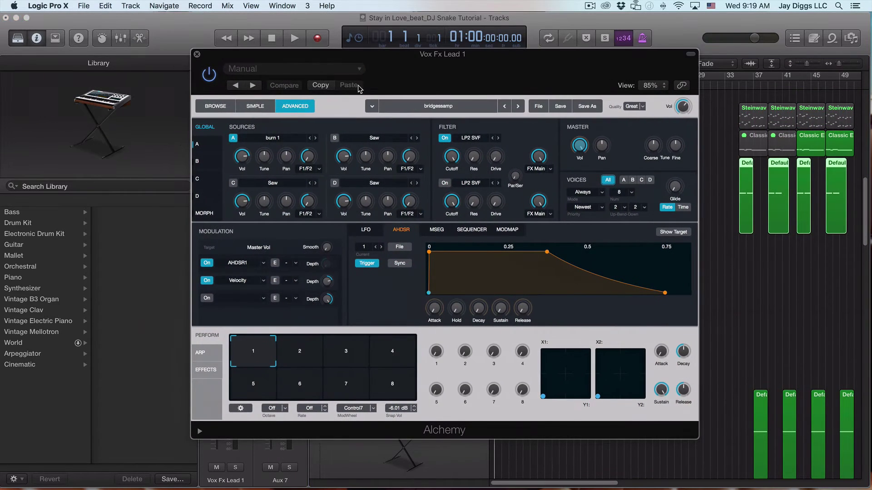
pyautogui.click(215, 107)
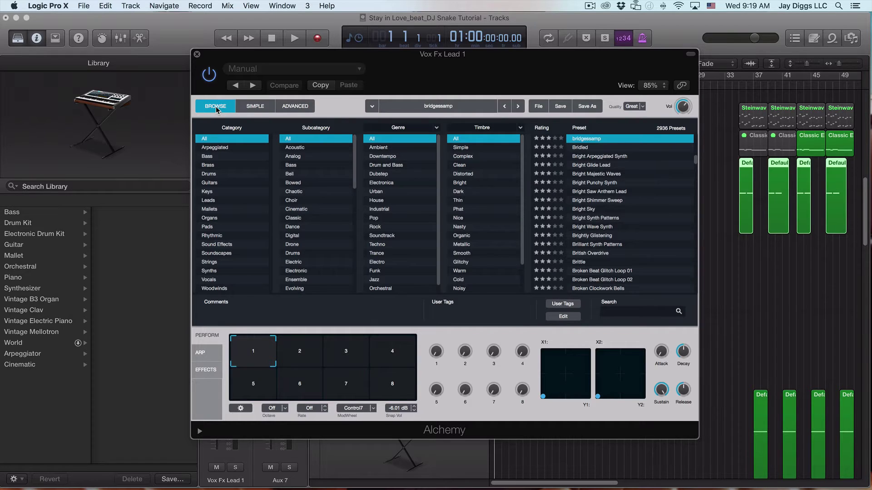
pyautogui.click(296, 109)
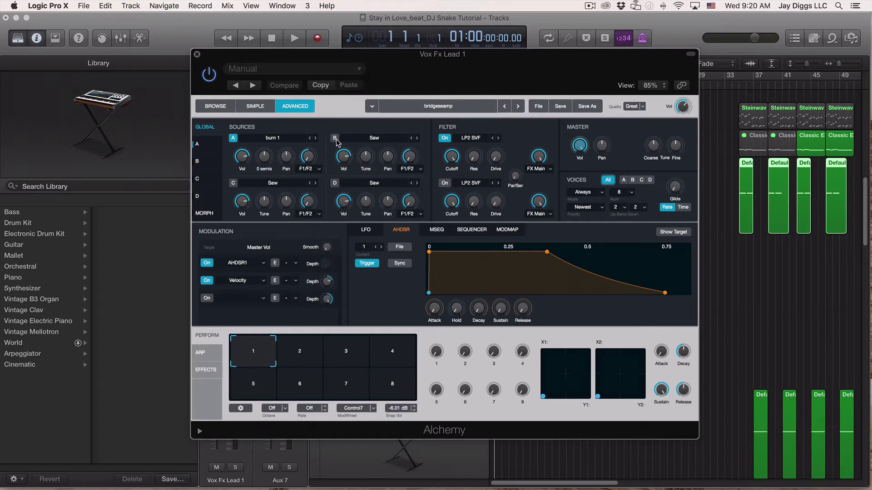
# Try to import burn 1.wav from the Tutorial Samples folder on the JD'S PASSPORT drive into source A.
pyautogui.click(287, 142)
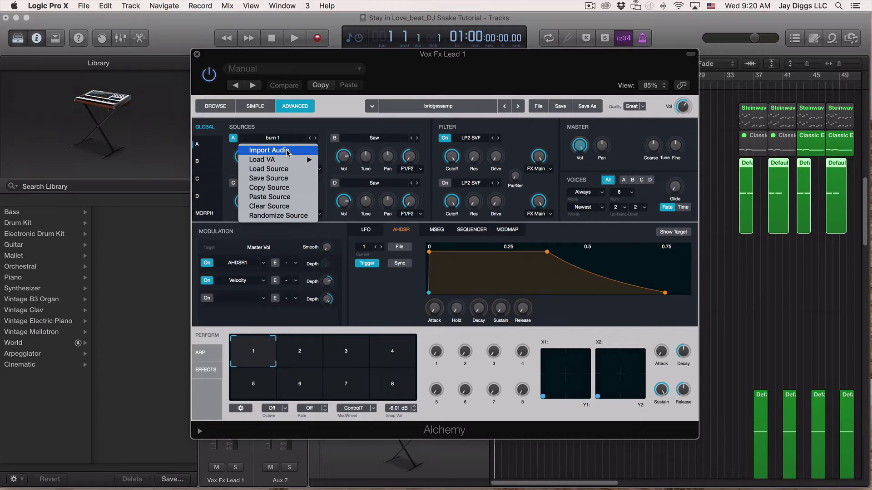
pyautogui.click(287, 151)
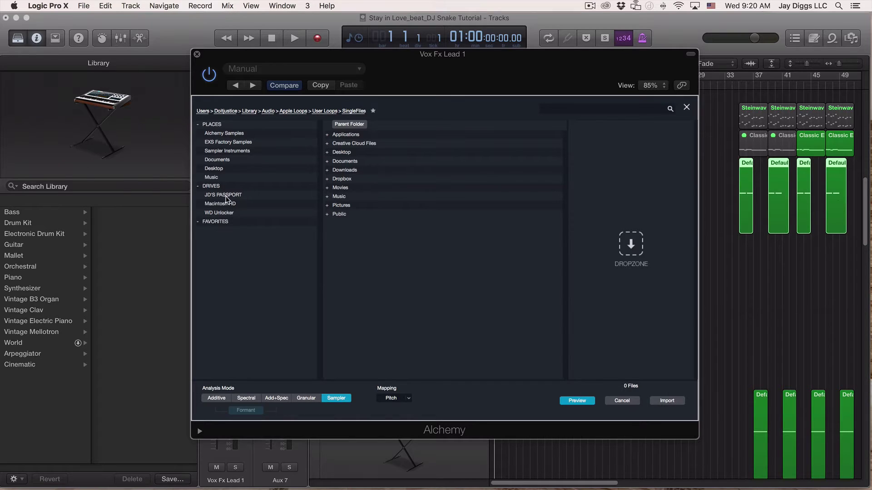
pyautogui.click(213, 196)
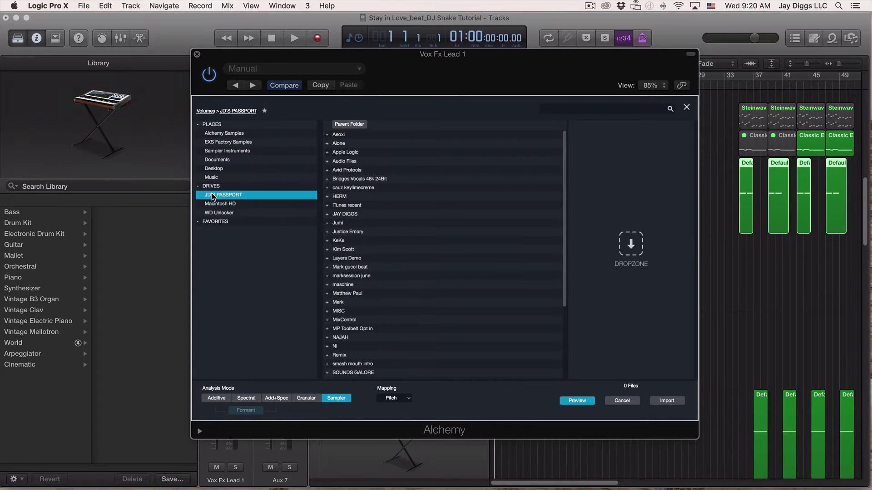
pyautogui.doubleClick(387, 140)
pyautogui.click(339, 136)
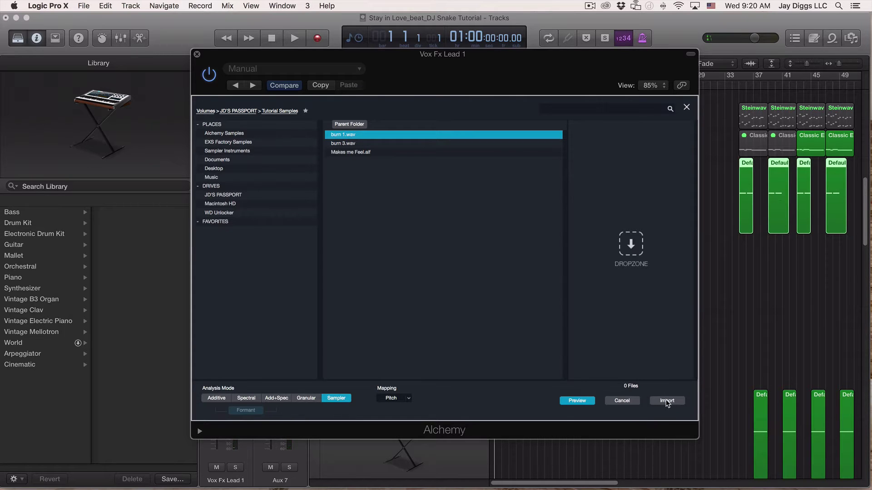
pyautogui.click(637, 401)
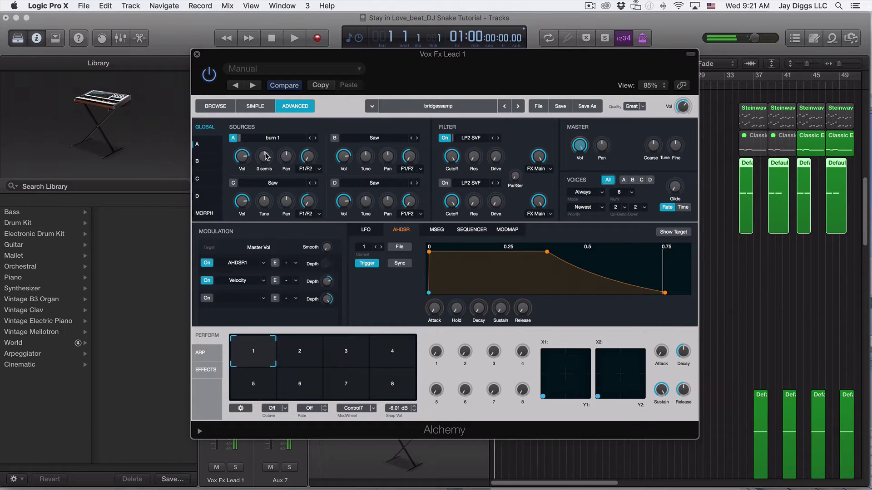
# Lower source A's tuning to -1 semitone and reshape the AHDSR envelope with no attack and a much shorter decay and release.
pyautogui.moveTo(266, 157)
pyautogui.mouseDown()
pyautogui.moveTo(267, 184)
pyautogui.moveTo(265, 160)
pyautogui.mouseUp()
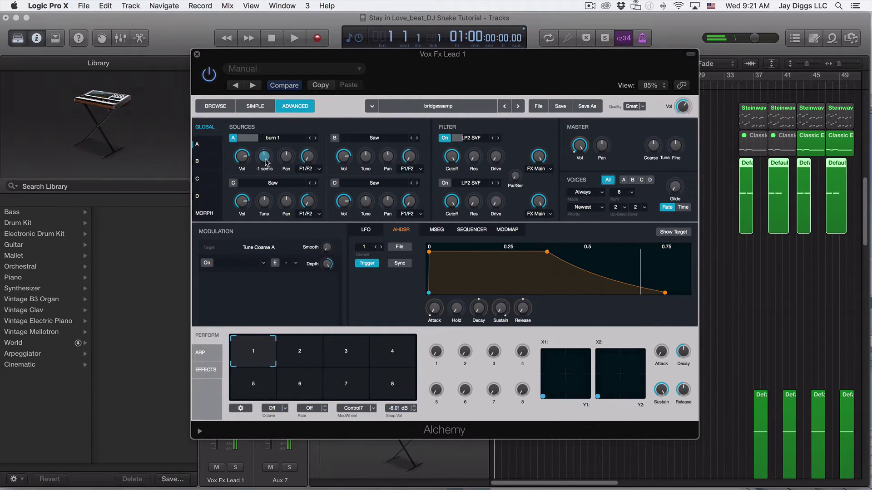
pyautogui.moveTo(429, 252); pyautogui.dragTo(455, 254)
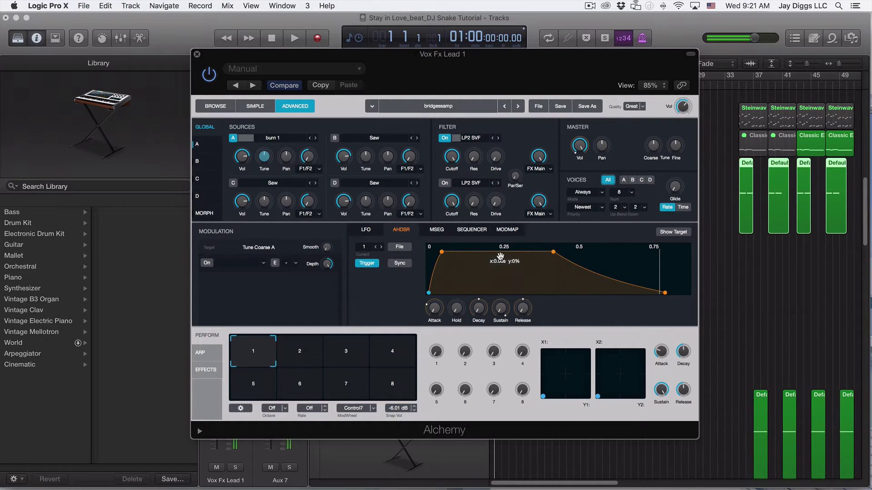
pyautogui.moveTo(441, 252); pyautogui.dragTo(400, 262)
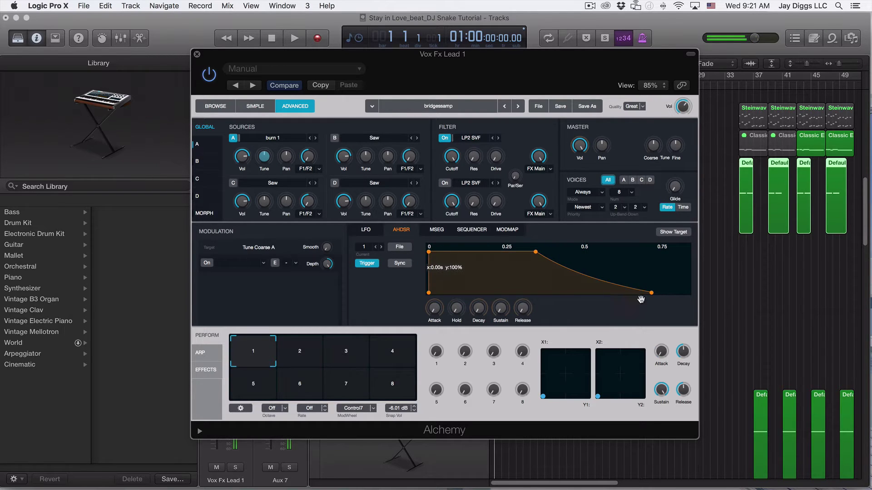
pyautogui.moveTo(571, 295); pyautogui.dragTo(425, 266)
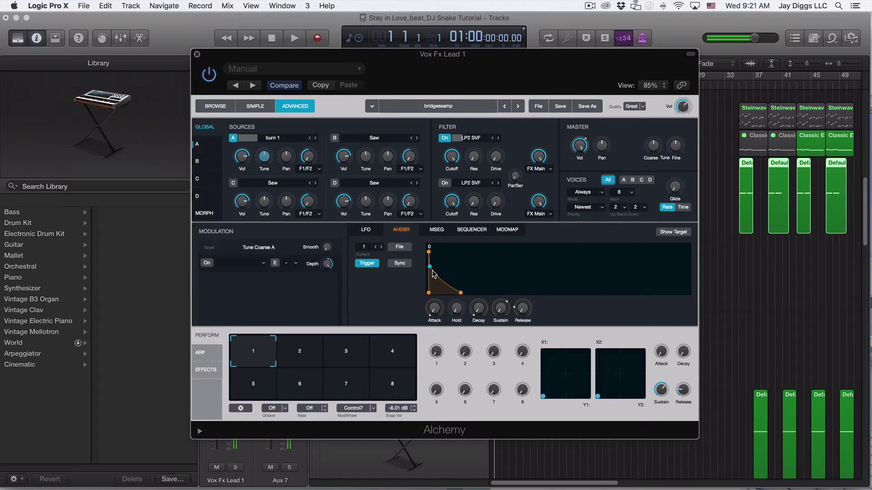
# Show the on-screen keyboard for Vox Fx Lead 1, and close it along with the Alchemy window.
pyautogui.press('super+k')
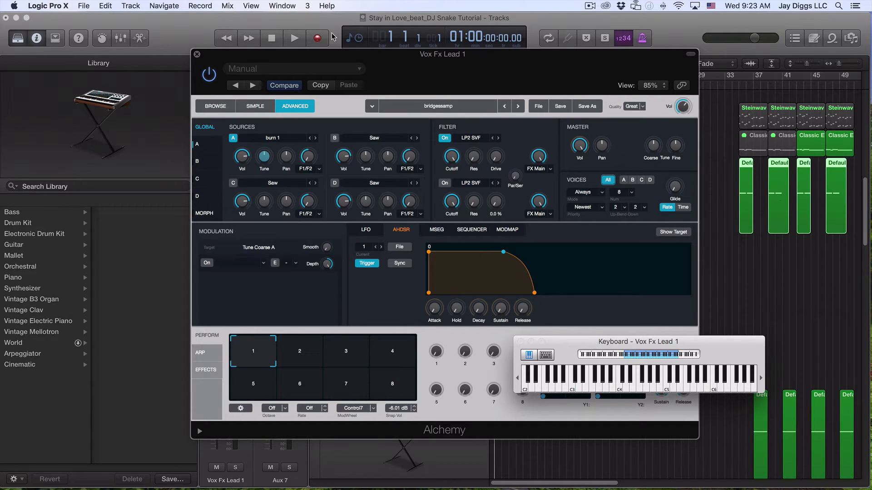
pyautogui.click(197, 54)
pyautogui.click(196, 55)
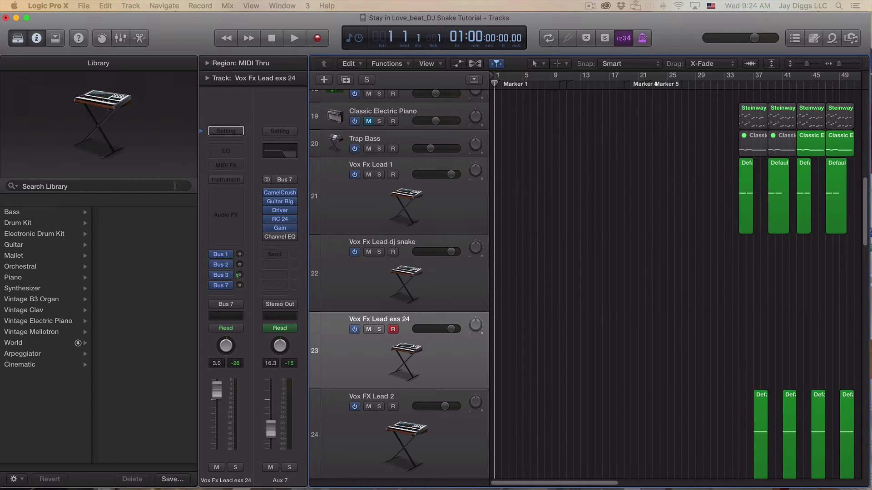
# Load a stereo EXS24 sampler as the instrument of the Vox Fx Lead exs 24 track and move its window clear of the channel strip.
pyautogui.click(234, 180)
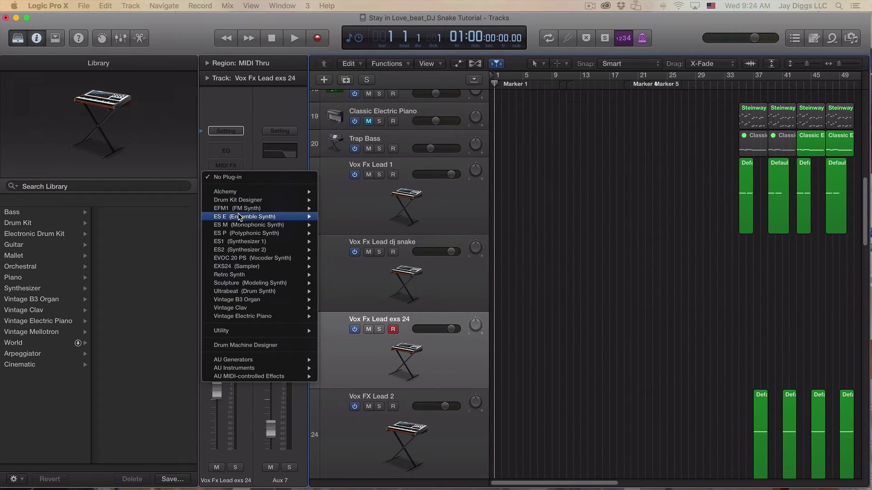
pyautogui.click(249, 154)
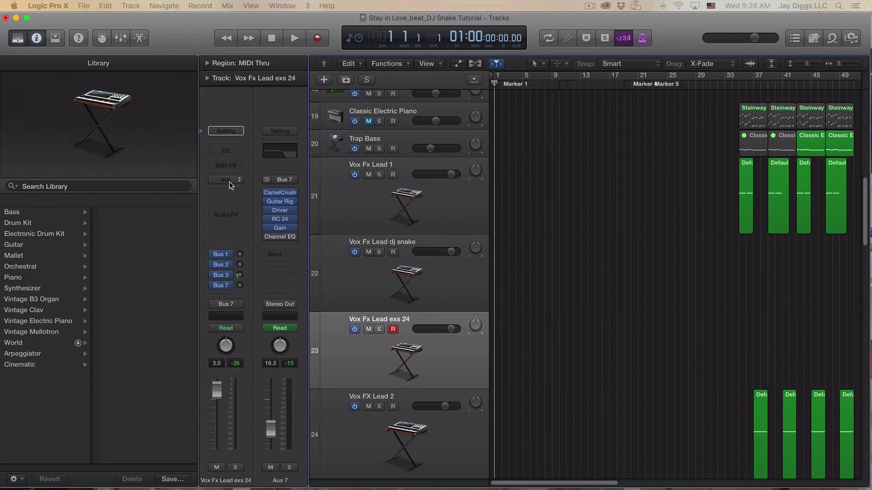
pyautogui.click(228, 181)
pyautogui.moveTo(250, 252)
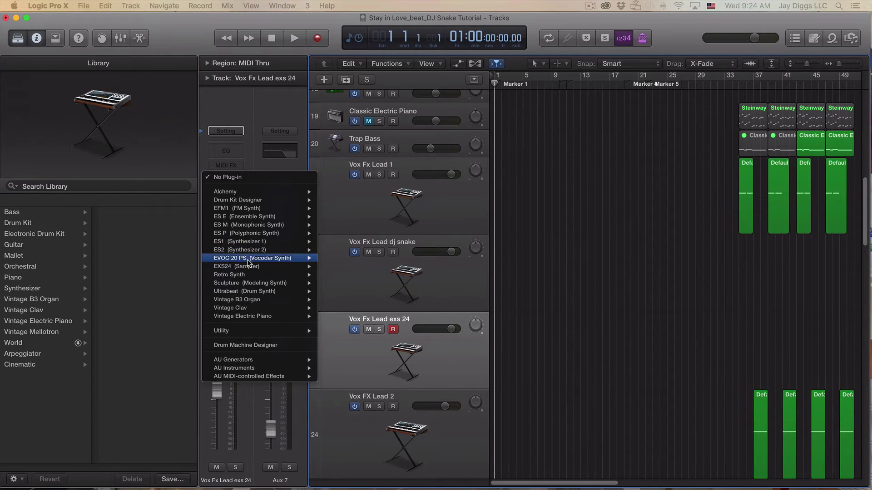
pyautogui.moveTo(253, 270)
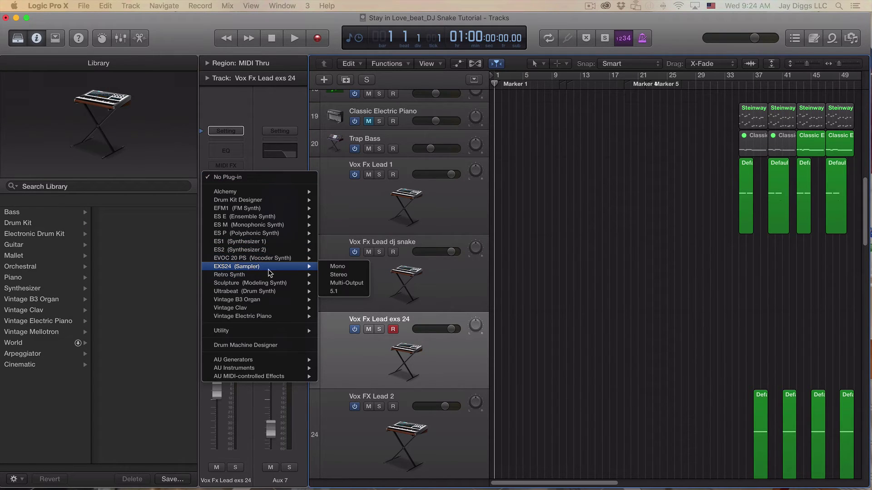
pyautogui.click(338, 275)
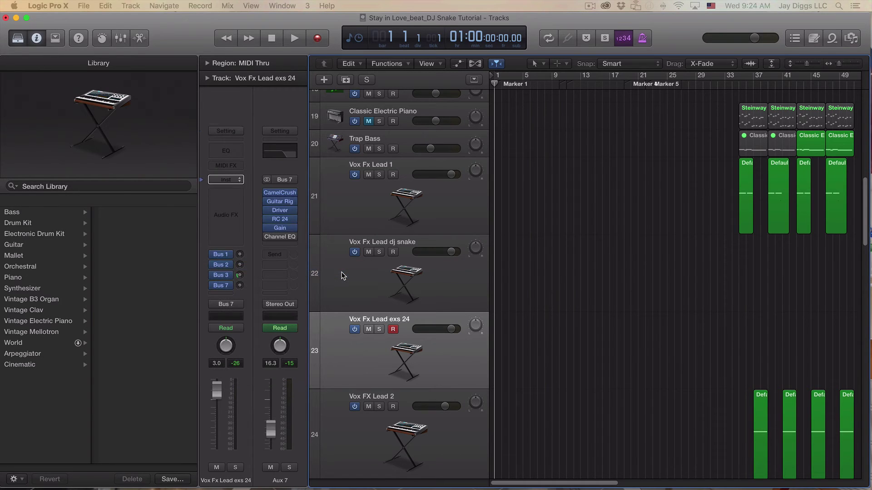
pyautogui.moveTo(280, 48); pyautogui.dragTo(607, 166)
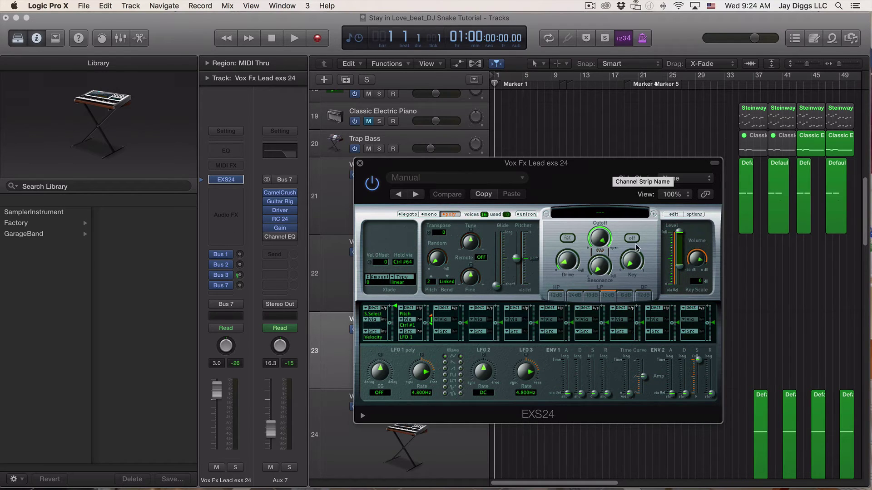
# Open the EXS24 instrument editor for a new sampler instrument, move it clear of the channel strips, and add a new zone.
pyautogui.click(673, 216)
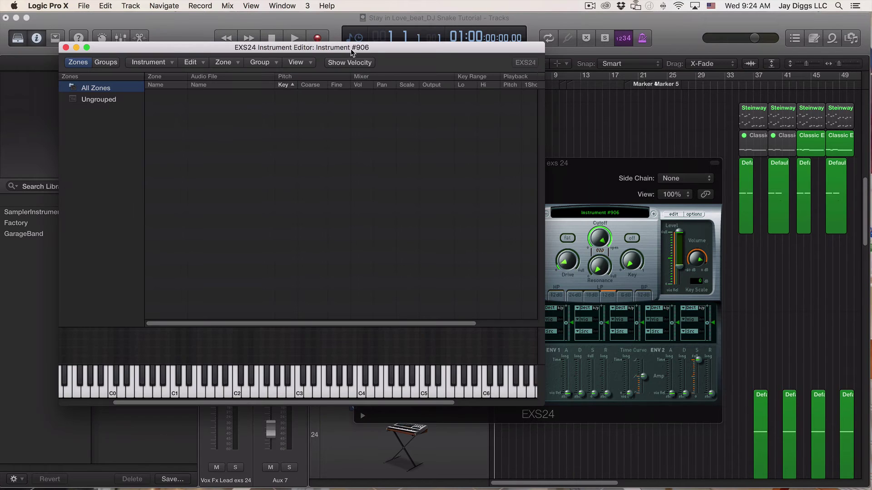
pyautogui.moveTo(348, 51); pyautogui.dragTo(554, 73)
pyautogui.click(375, 87)
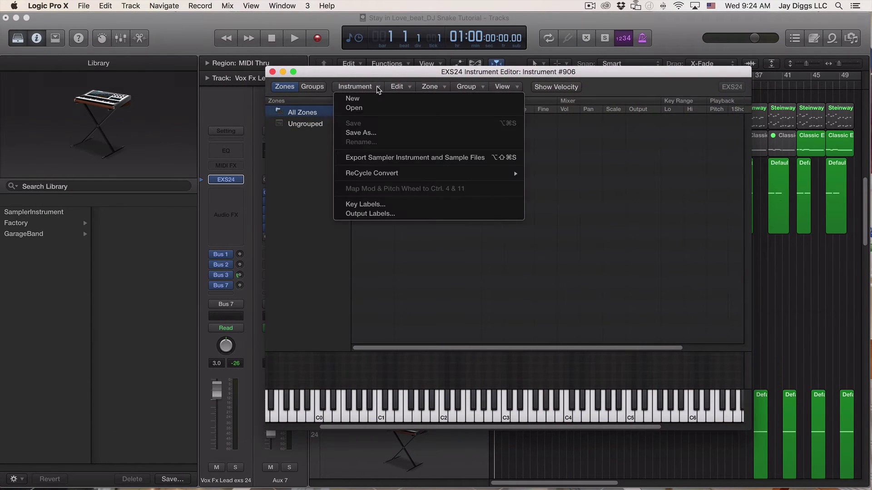
pyautogui.click(437, 84)
pyautogui.click(434, 87)
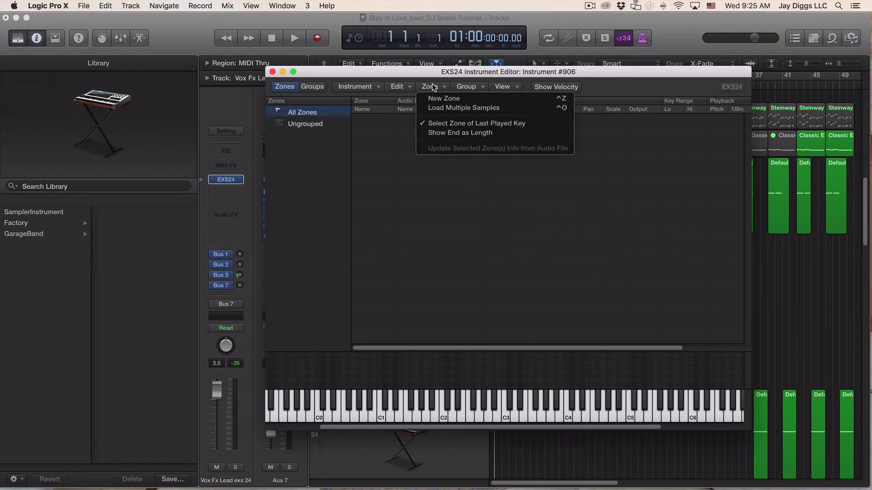
pyautogui.click(451, 100)
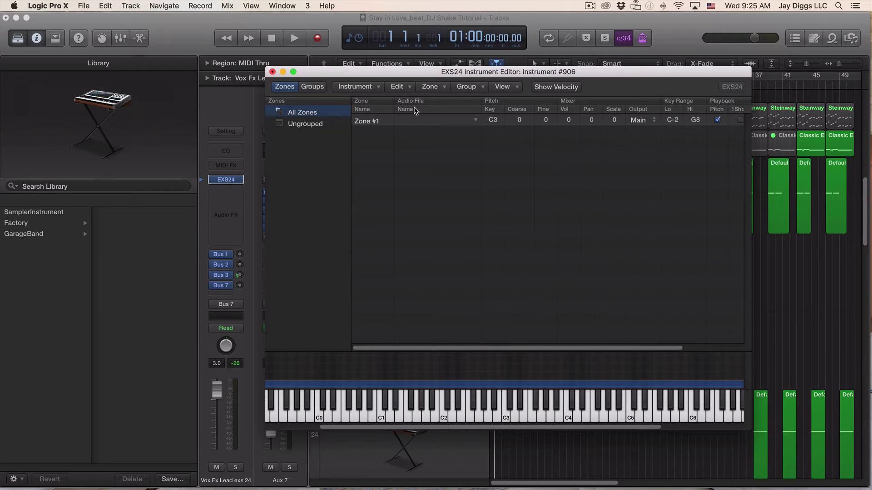
# Load the audio sample Makes me Feel.aif into the new zone.
pyautogui.click(475, 121)
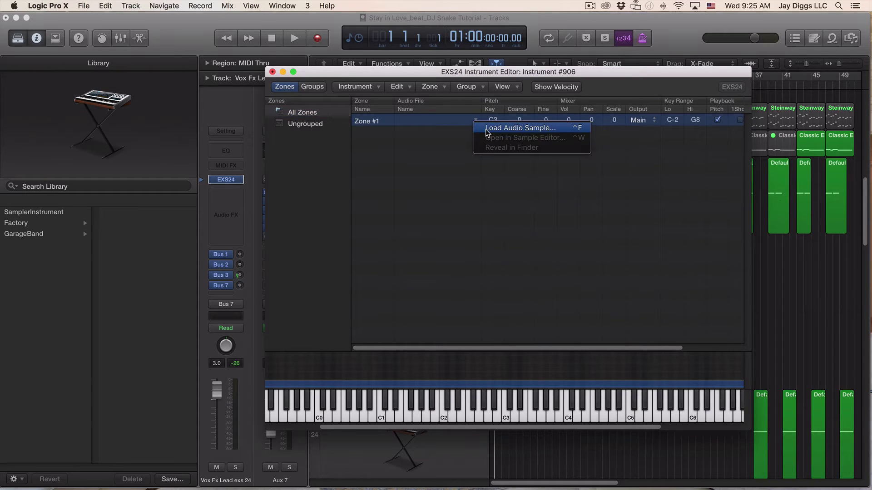
pyautogui.click(520, 128)
pyautogui.click(661, 273)
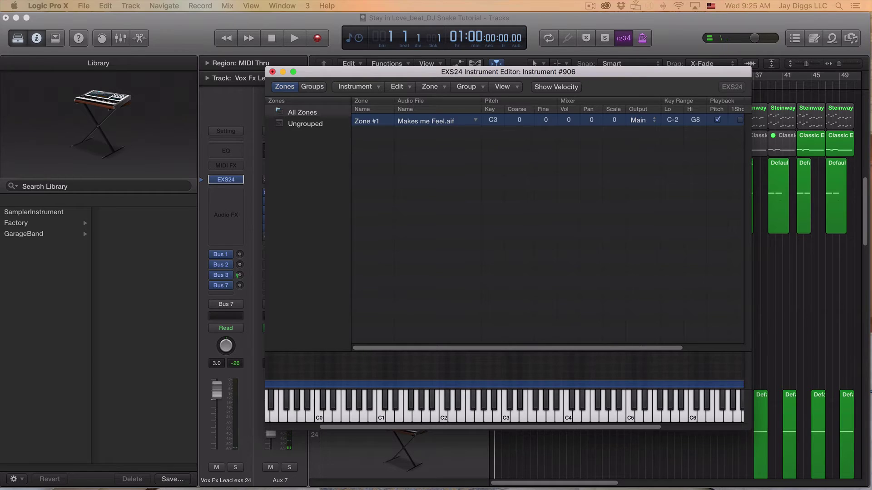
# Audition the loaded sample with the on-screen keyboard, moving it below the instrument editor and hiding it when done.
pyautogui.press('super+k')
pyautogui.press('a')
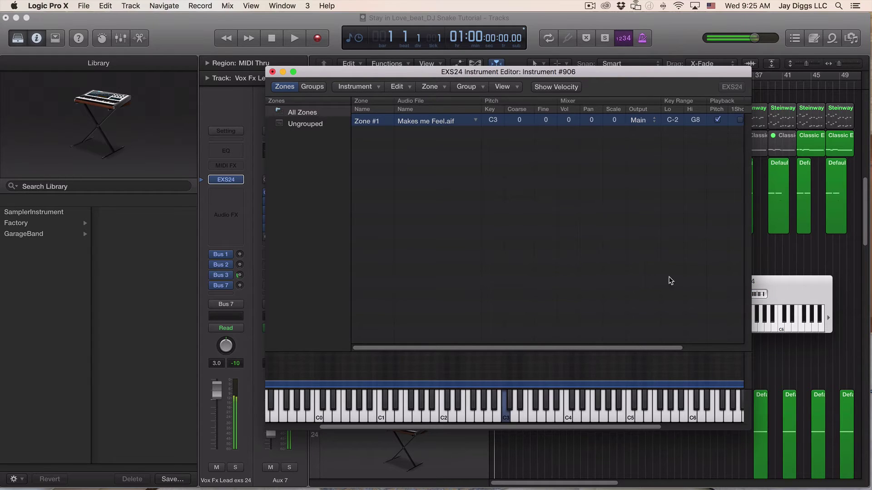
pyautogui.click(797, 285)
pyautogui.press('k')
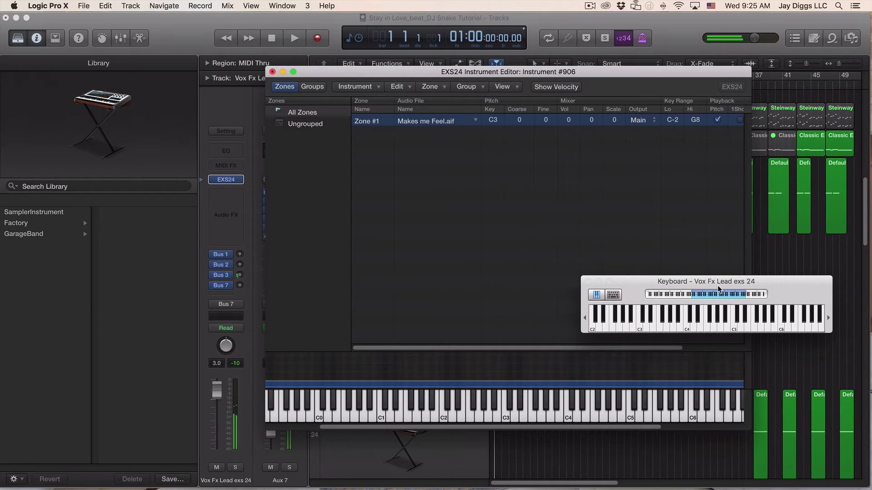
pyautogui.moveTo(718, 288); pyautogui.dragTo(610, 437)
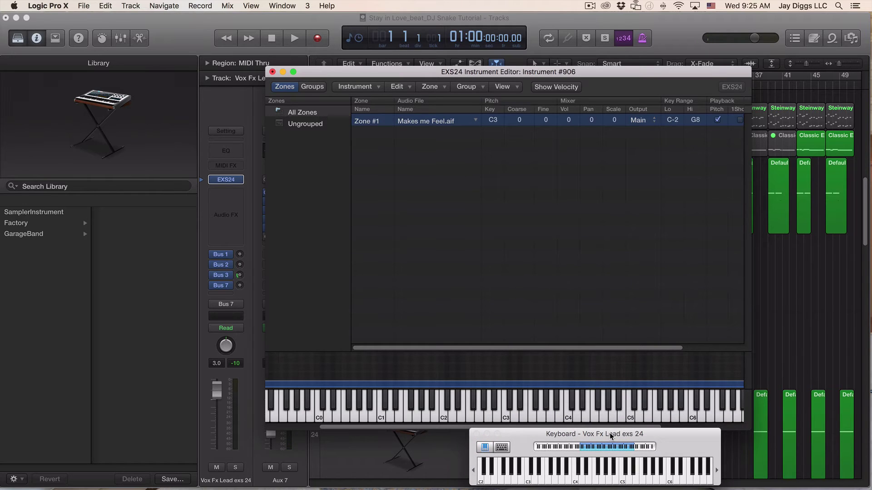
pyautogui.press('super+k')
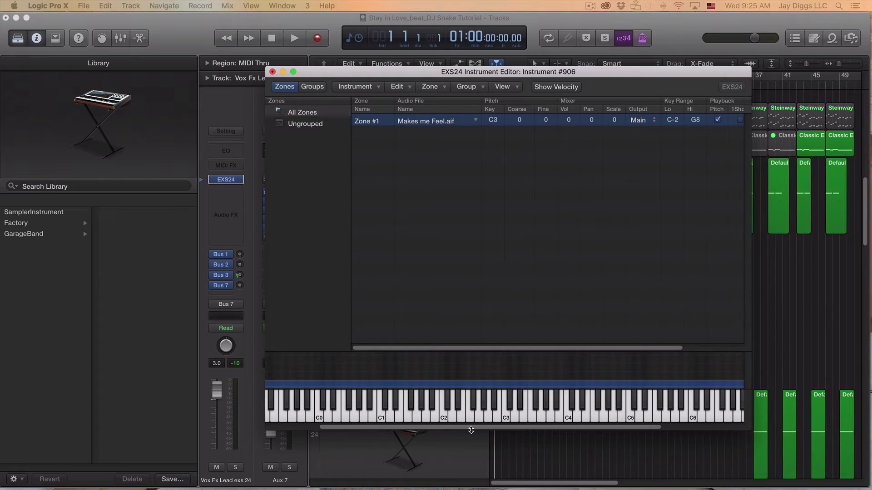
# Open Makes me Feel.aif in the sample editor, trim the region start to just past sample 20,000, and close the editor.
pyautogui.hscroll(-5, 467, 431)
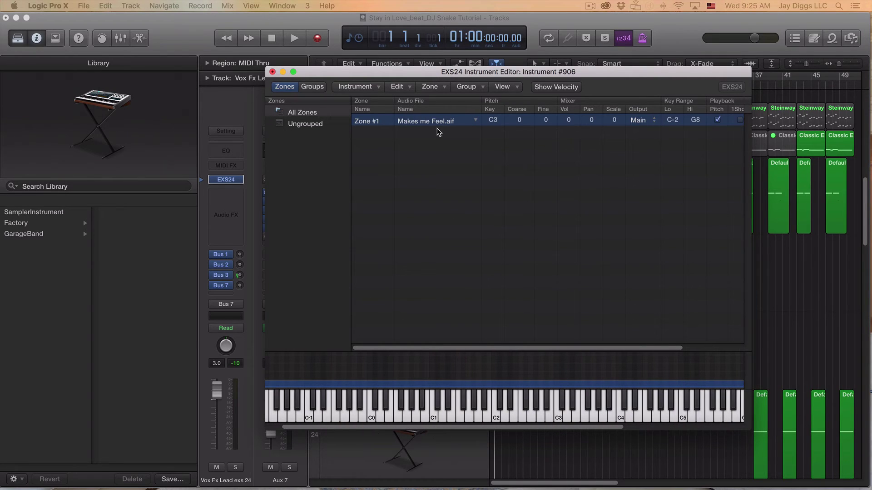
pyautogui.click(472, 121)
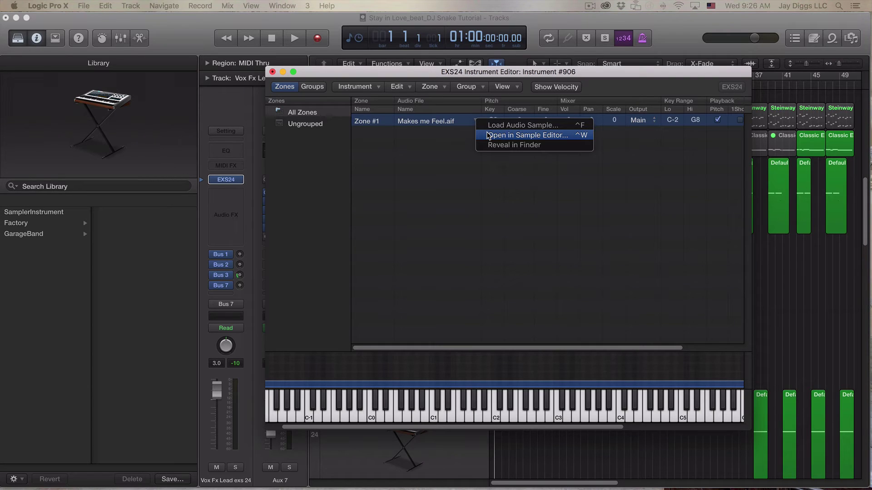
pyautogui.click(488, 136)
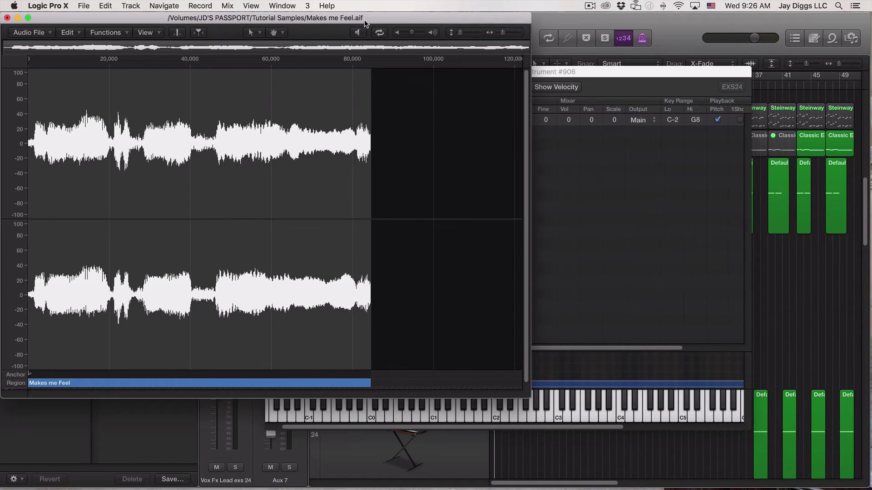
pyautogui.moveTo(365, 21); pyautogui.dragTo(527, 18)
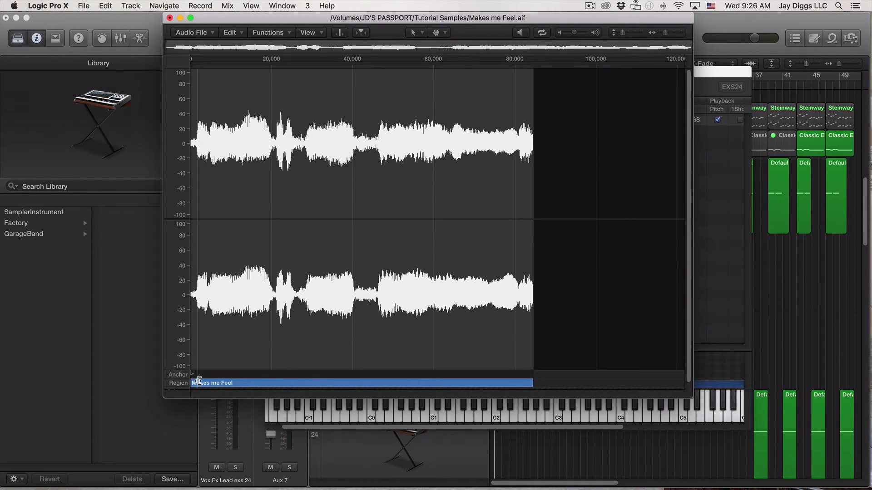
pyautogui.moveTo(192, 381); pyautogui.dragTo(279, 385)
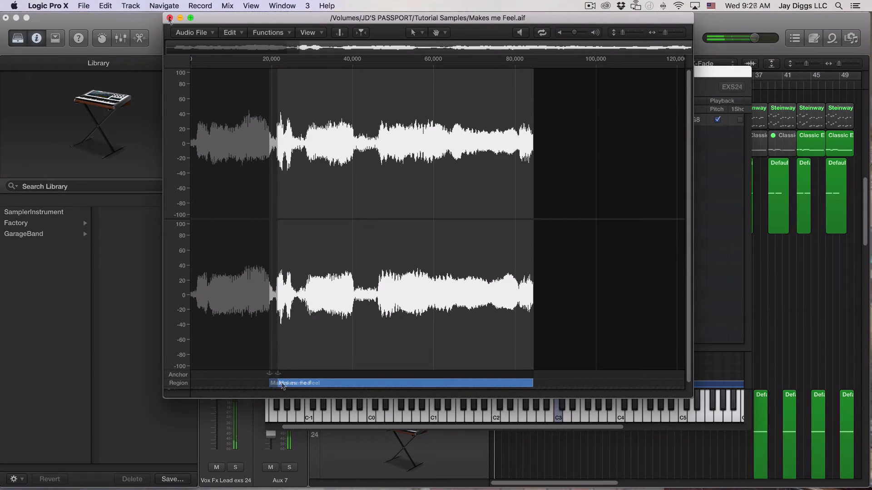
pyautogui.click(169, 18)
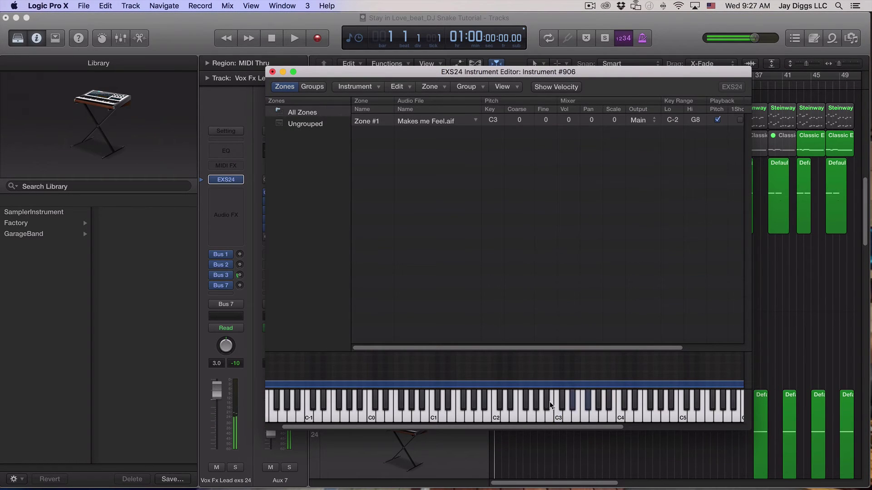
# Close the EXS24 instrument editor, saving the instrument as mefeel smap, and select the Vox Trumpet track.
pyautogui.press('super+w')
pyautogui.scroll(-3, 590, 373)
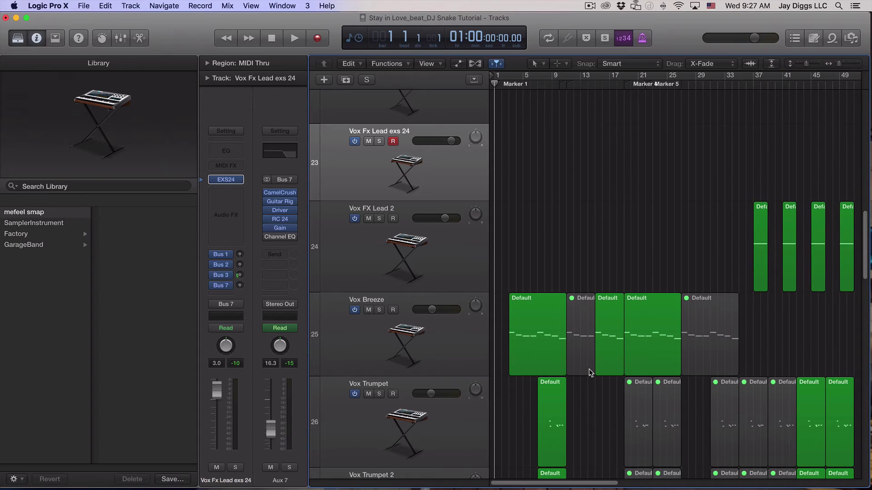
pyautogui.scroll(-2, 618, 357)
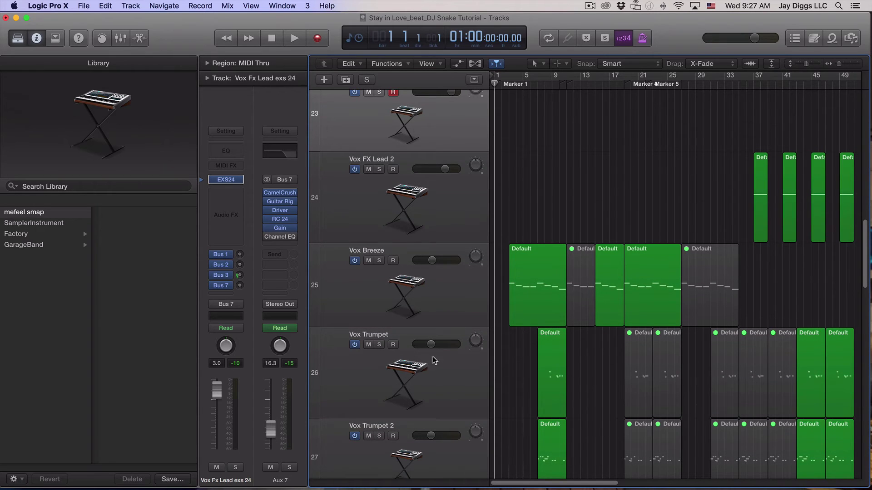
pyautogui.scroll(-4, 434, 361)
pyautogui.click(406, 280)
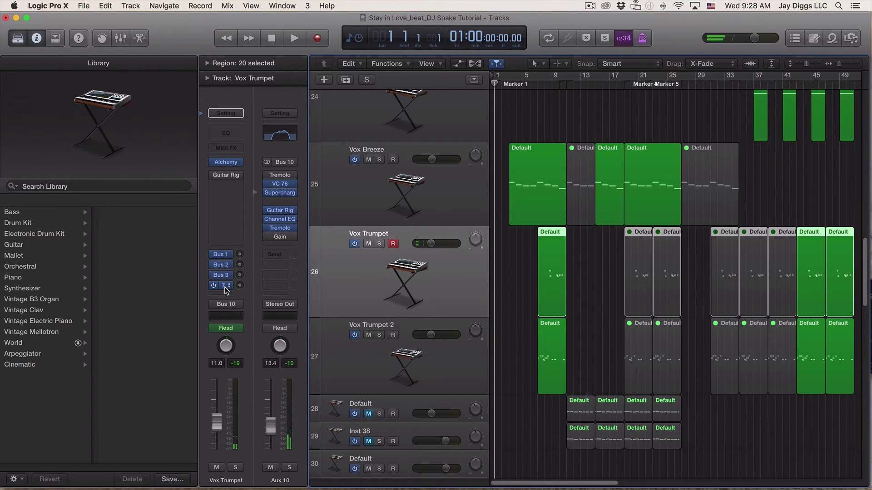
# Inspect the VC 76 and Supercharger GT compressor settings on the Vox Trumpet's Aux 10 bus, closing each plug-in window.
pyautogui.moveTo(267, 211)
pyautogui.moveTo(285, 187)
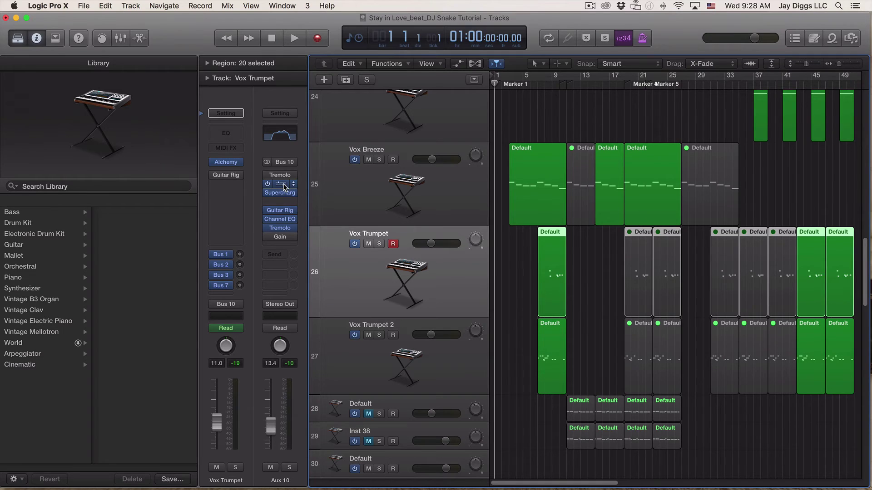
pyautogui.click(283, 184)
pyautogui.click(32, 44)
pyautogui.moveTo(283, 195)
pyautogui.click(283, 194)
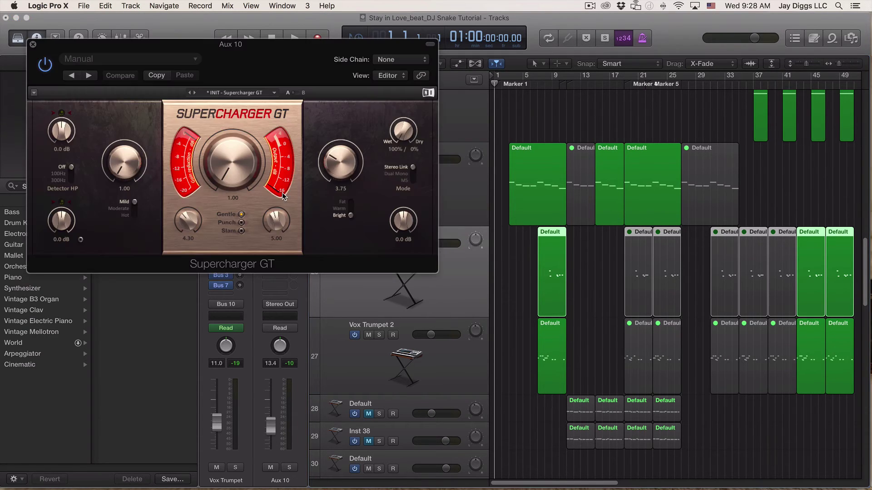
pyautogui.click(33, 44)
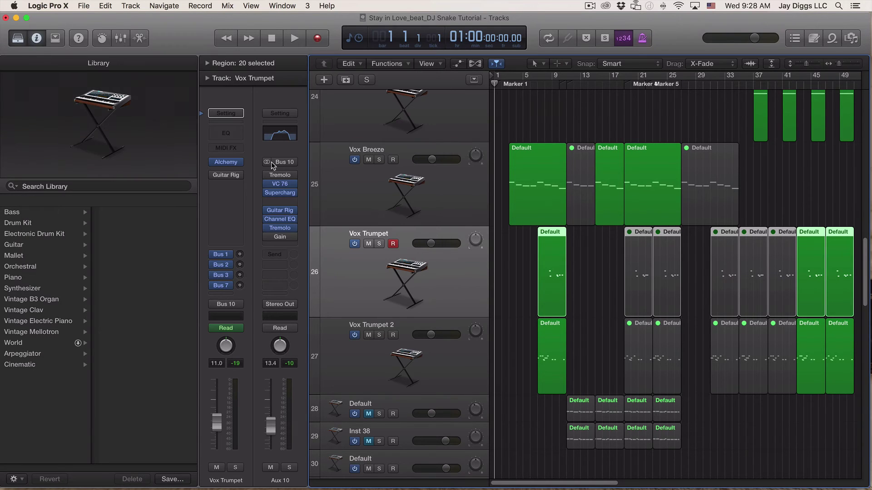
# Examine the Guitar Rig effects chain on the Aux 10 bus and close its window.
pyautogui.click(285, 212)
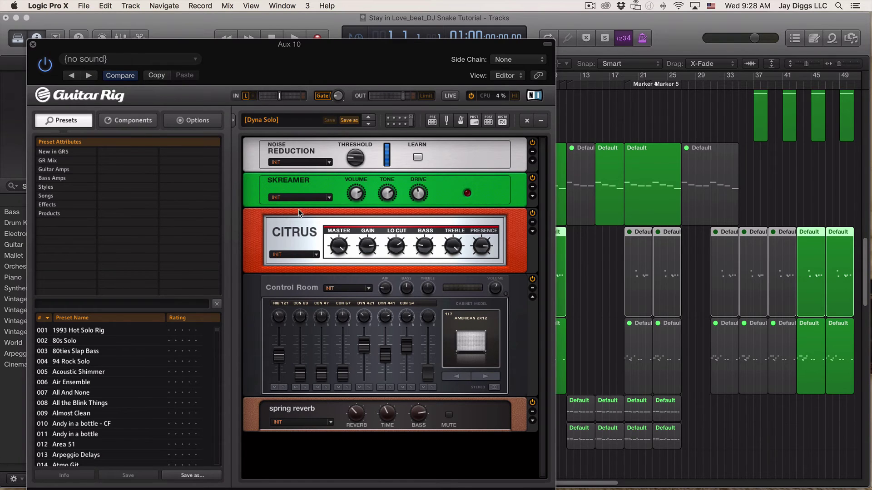
pyautogui.click(33, 45)
pyautogui.moveTo(285, 212)
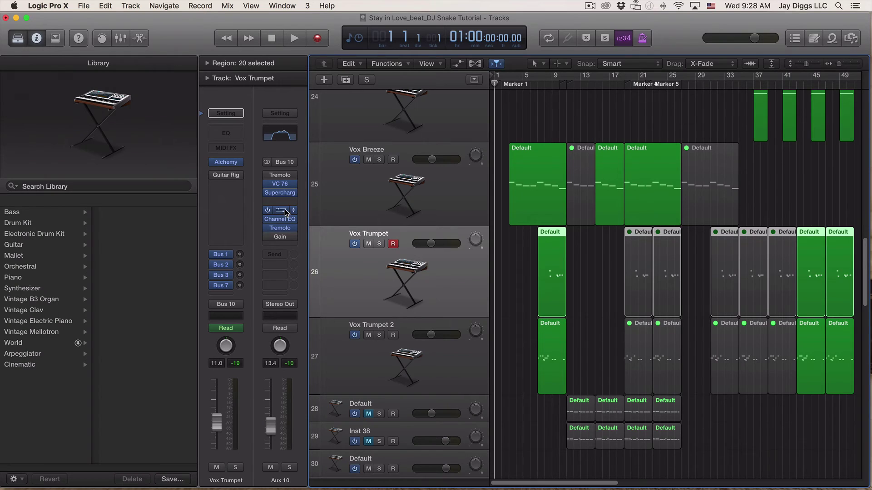